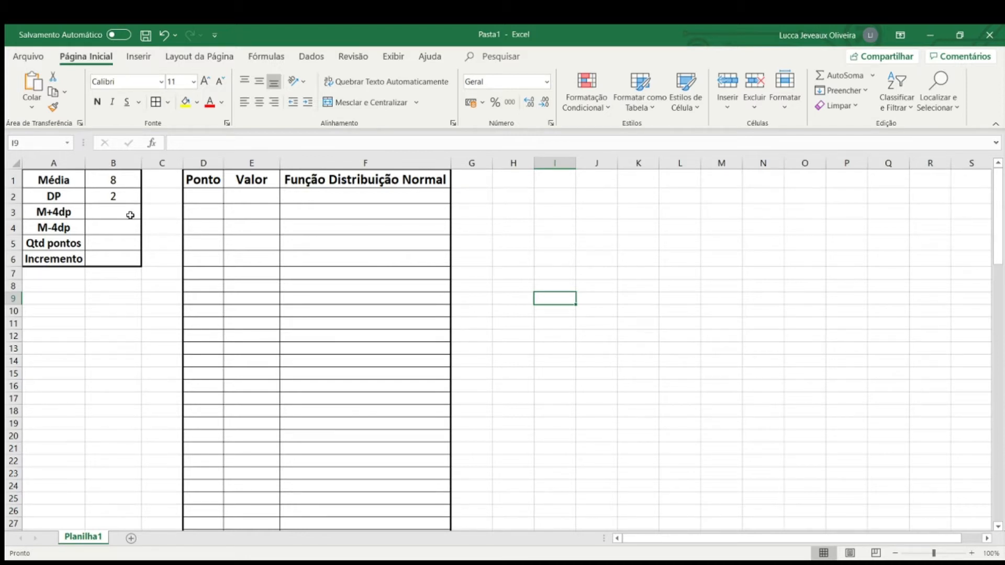
Calculate the mean plus four standard deviations in B3 with =B1+4*B2.
left_click(131, 215)
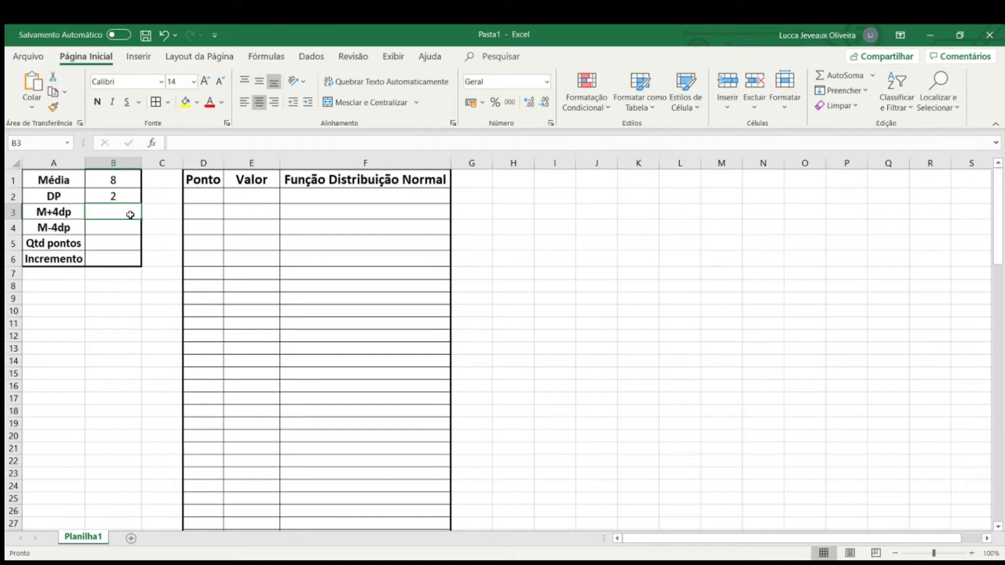
type("=")
key("Up")
key("Up")
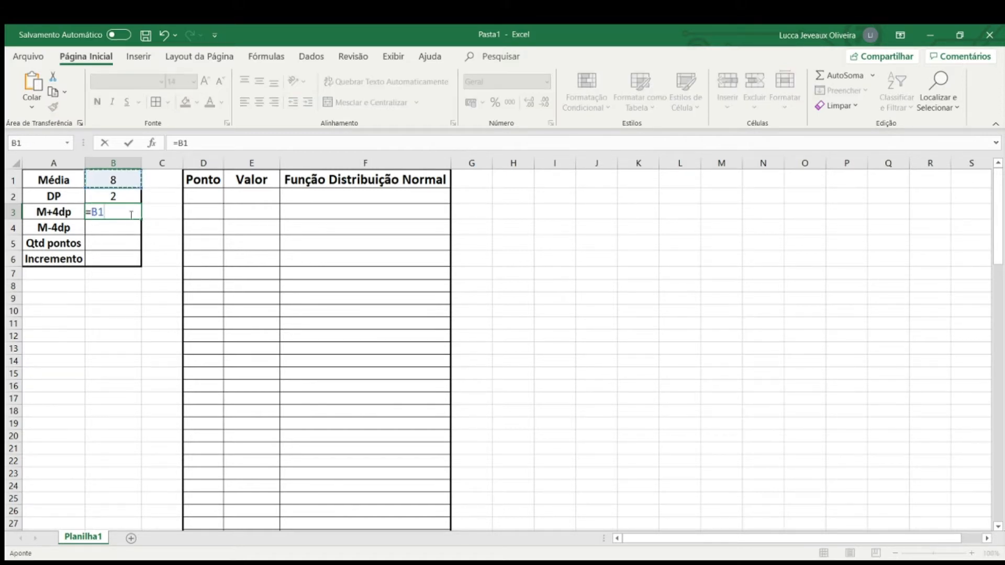
type("+4*")
key("Up")
key("Return")
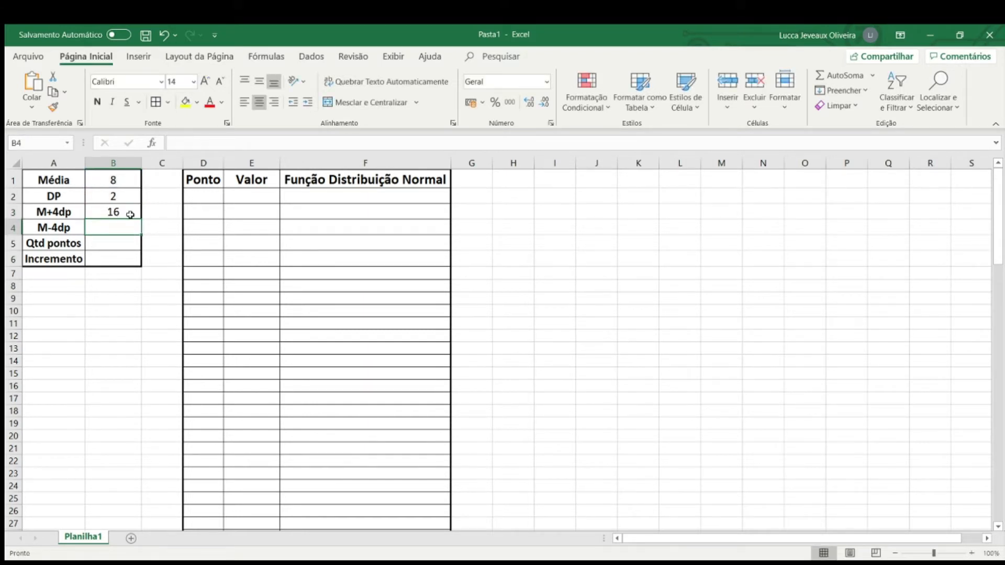
Calculate the mean minus four standard deviations in B4 with =B1-4*B2.
type("=")
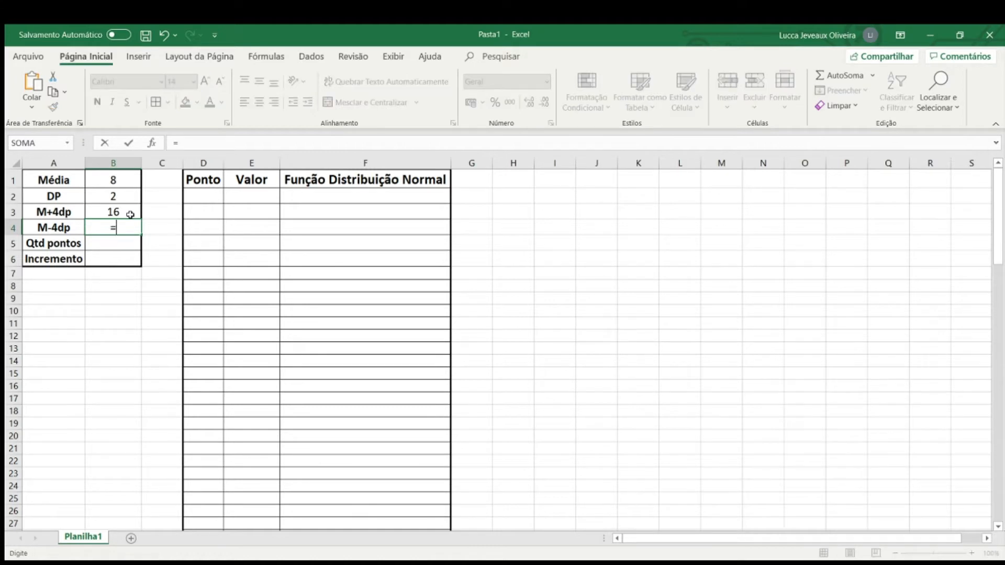
key("Up")
key("Up")
key("Up")
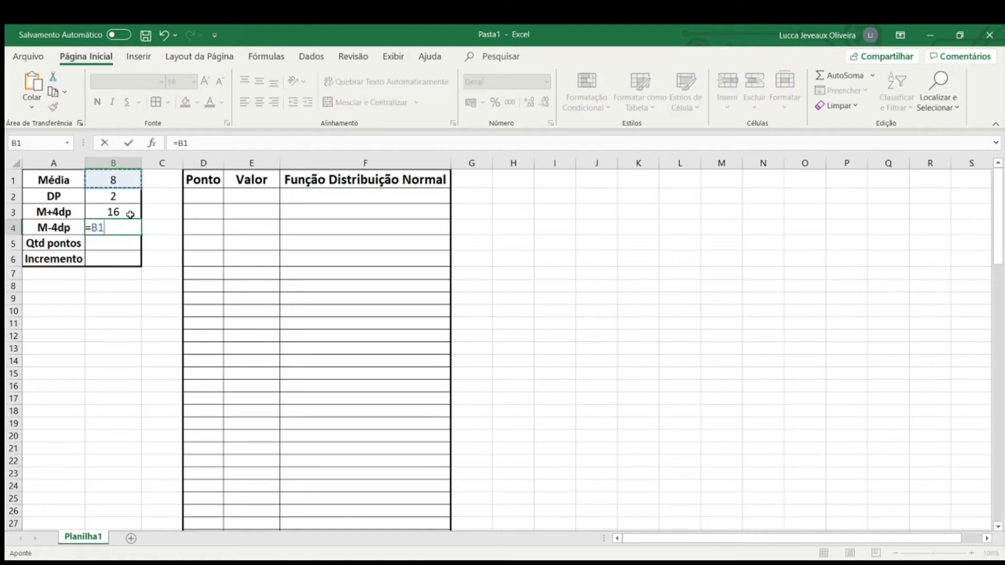
type("-4*")
key("Up")
key("Up")
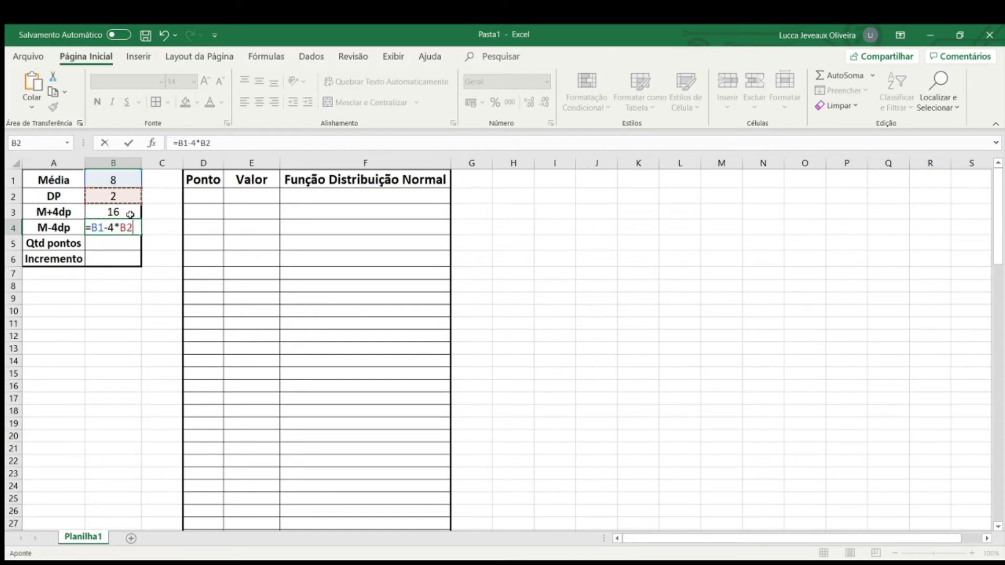
key("Return")
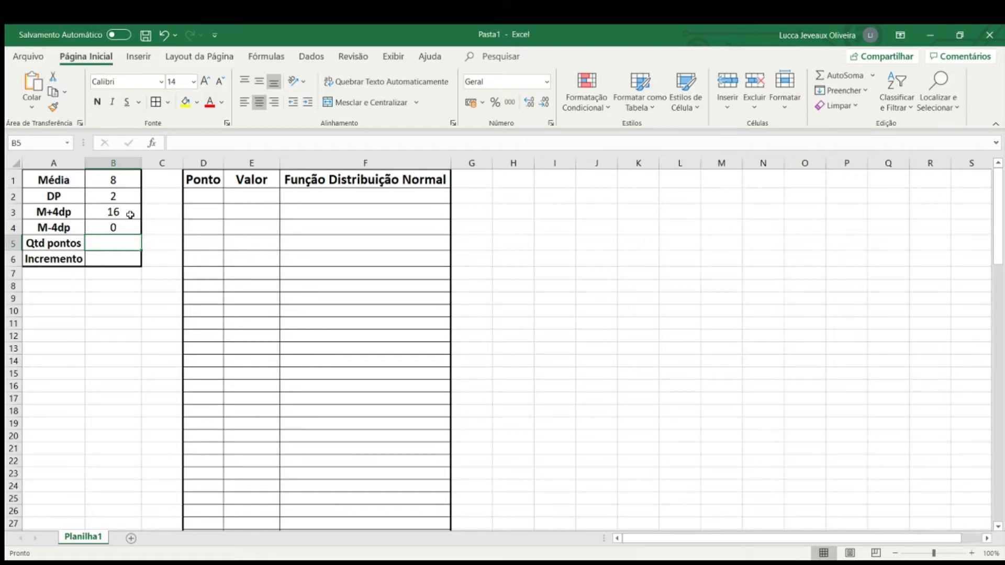
Set the number of points in B5 to 100 and begin the increment formula in B6.
type("100")
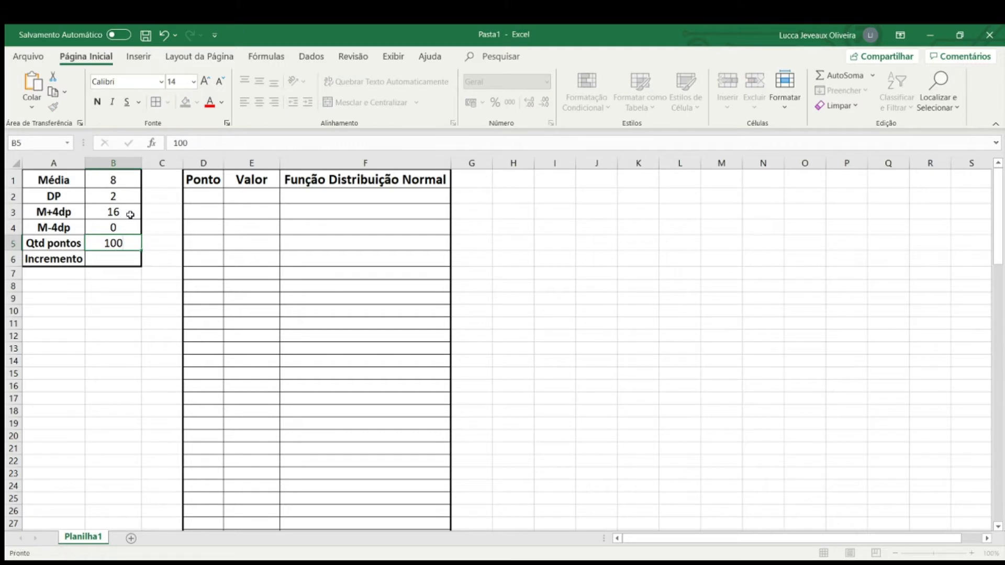
key("Return")
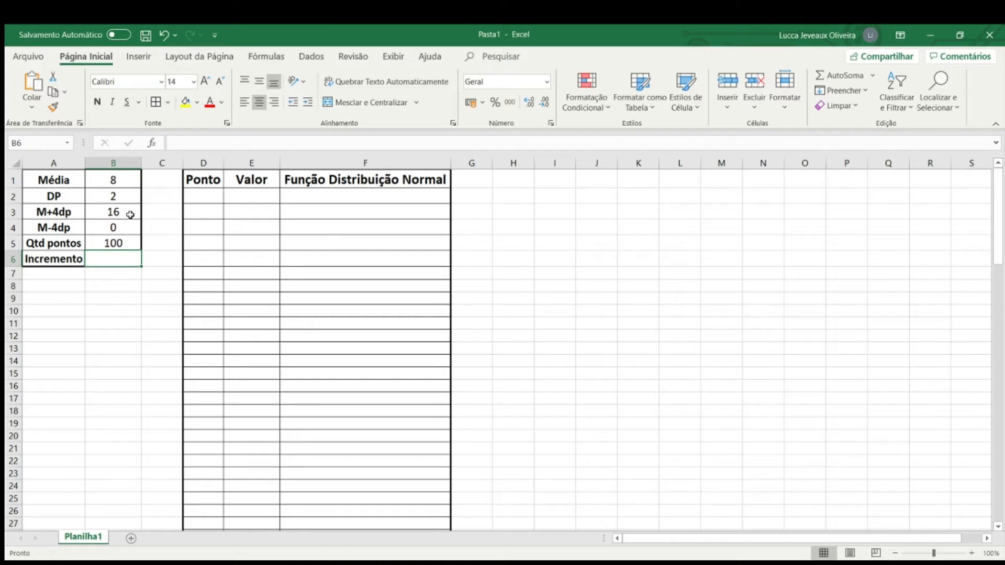
type("=")
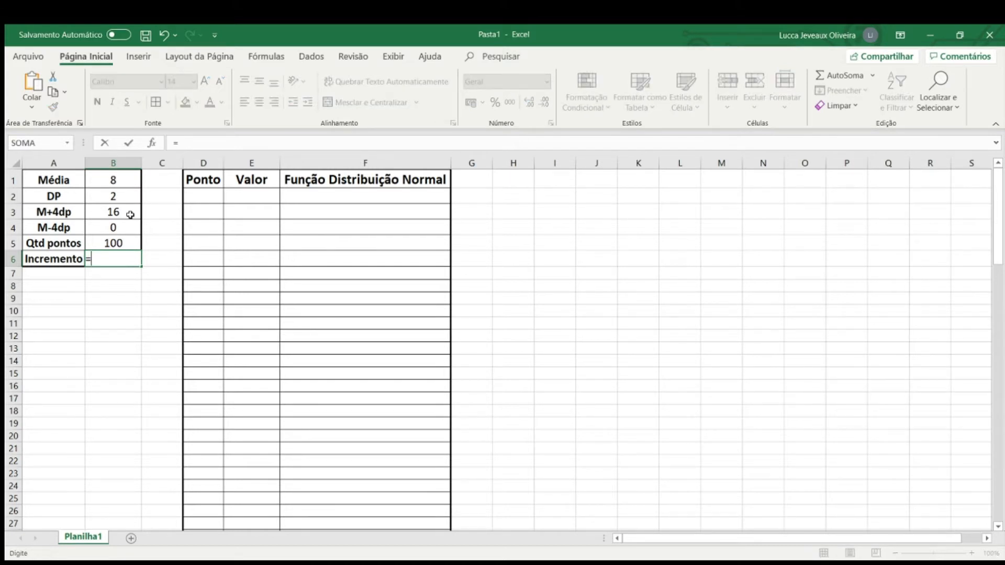
key("Up")
key("Up")
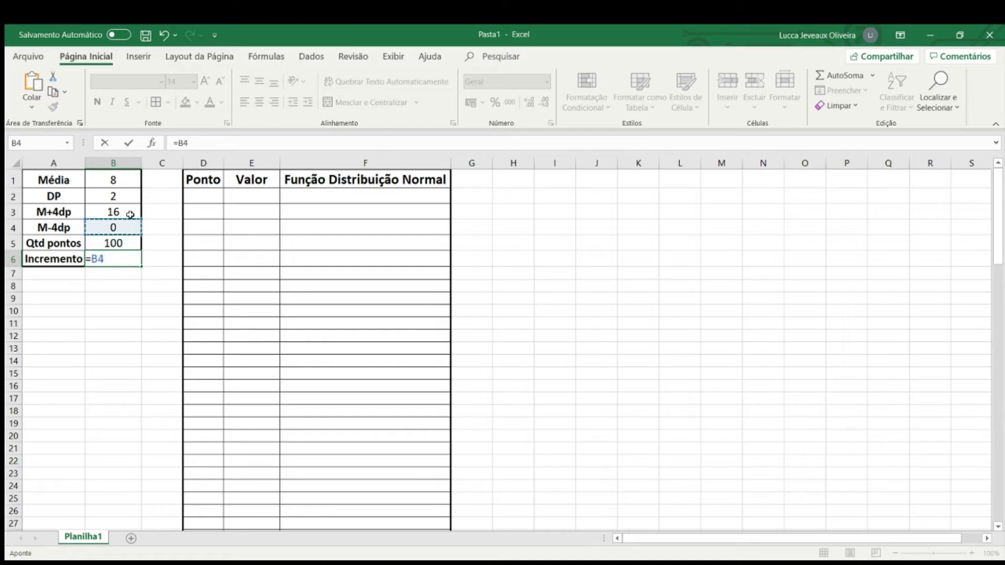
key("Down")
key("Down")
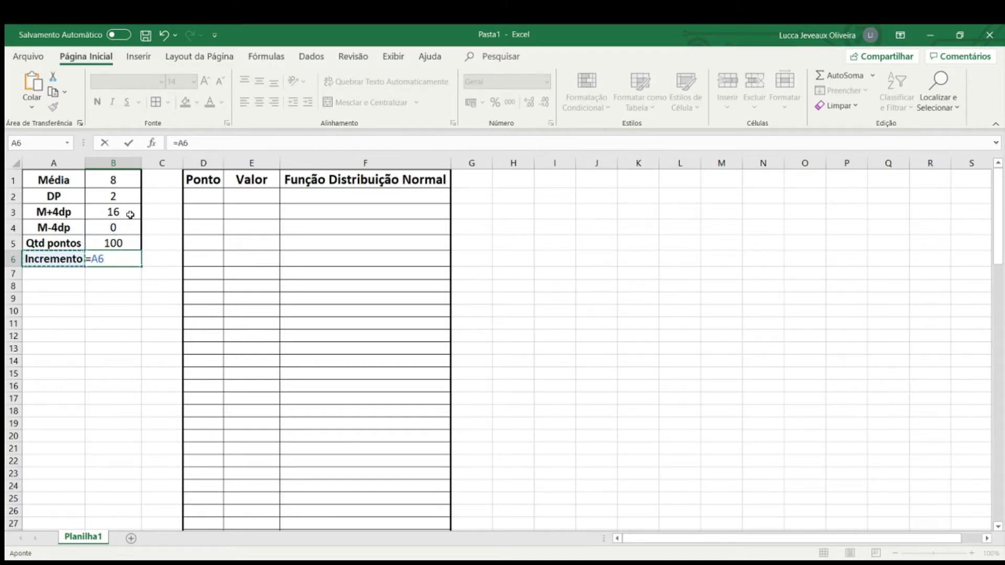
key("BackSpace")
key("BackSpace")
Complete the increment formula in B6 as =(B3-B4)/(B5-1).
type("(")
key("Up")
key("Up")
key("Up")
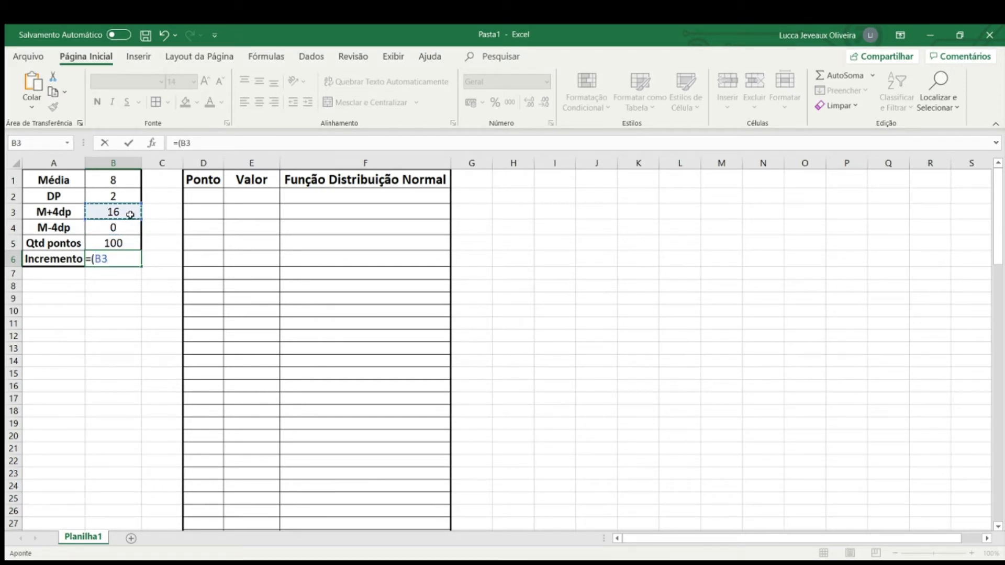
type("-")
key("Up")
key("Up")
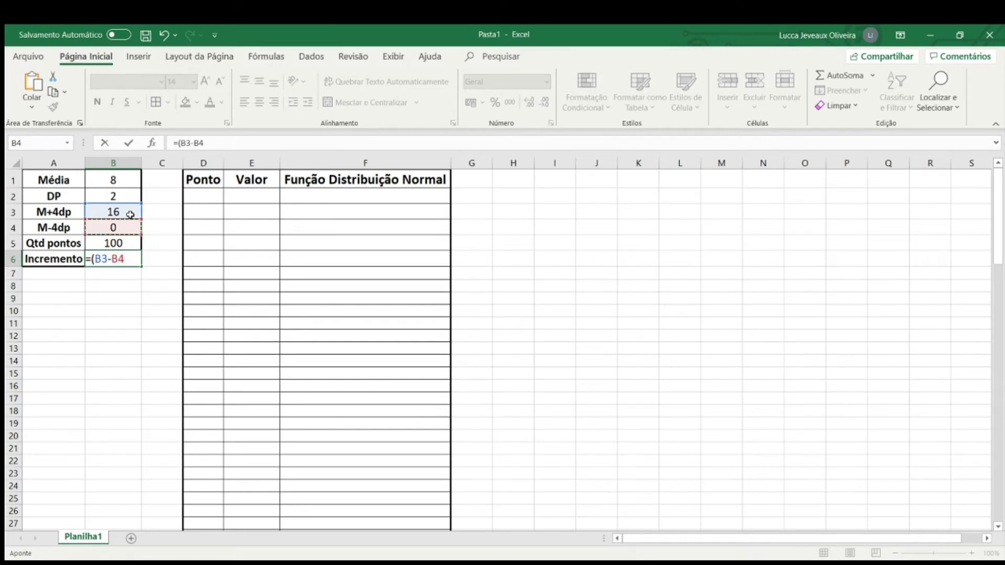
type(")/(")
key("Up")
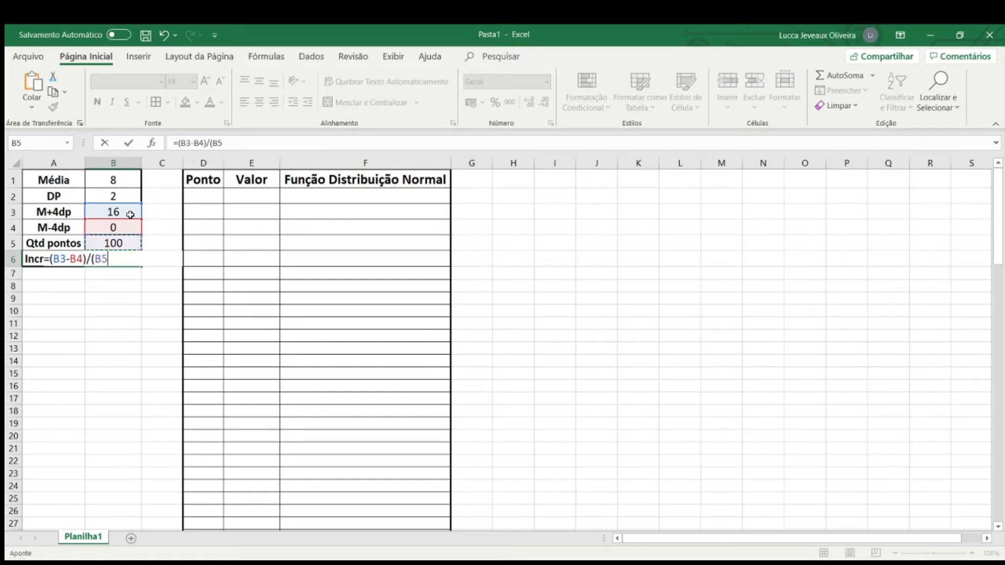
type("-1)")
key("Return")
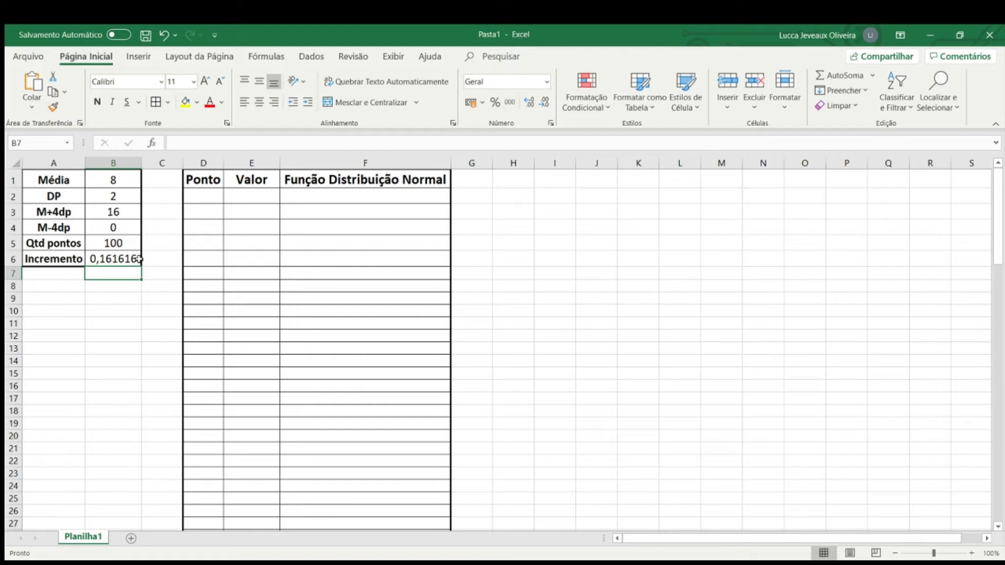
Number the points in the Ponto column from 1 to 100, starting in D2 and filling down to D101.
left_click(210, 200)
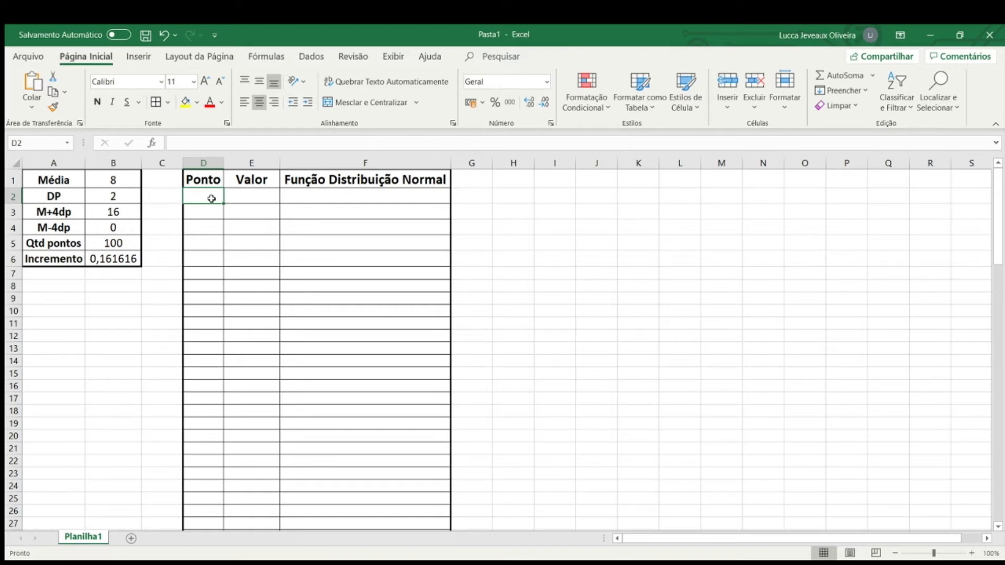
type("1")
key("Return")
type("2")
key("Return")
left_click_drag(211, 198, 228, 494)
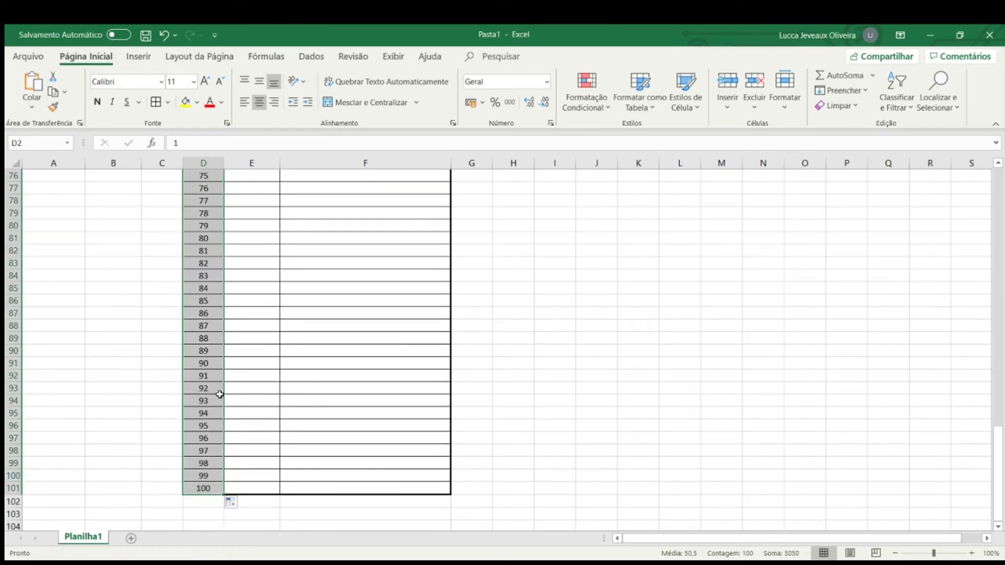
Set the first Valor cell, E2, to the lower limit M-4dp with =B4.
scroll(220, 395, "up", 15)
scroll(221, 395, "up", 10)
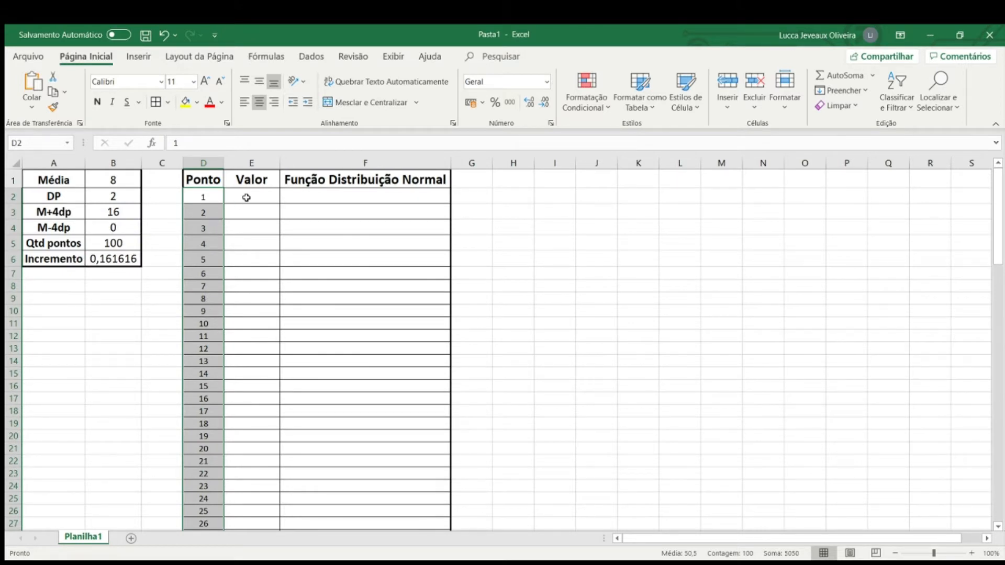
left_click(247, 197)
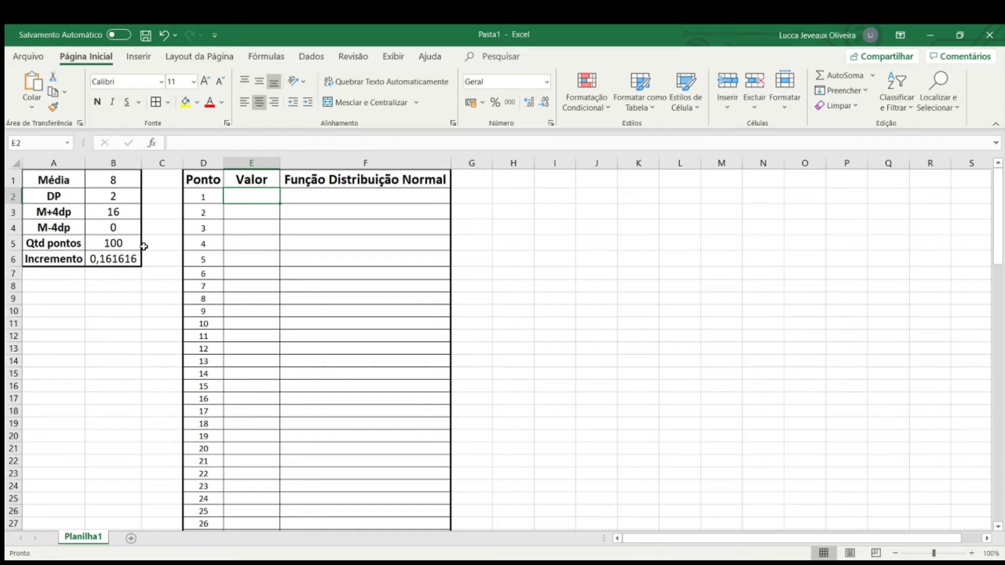
type("=")
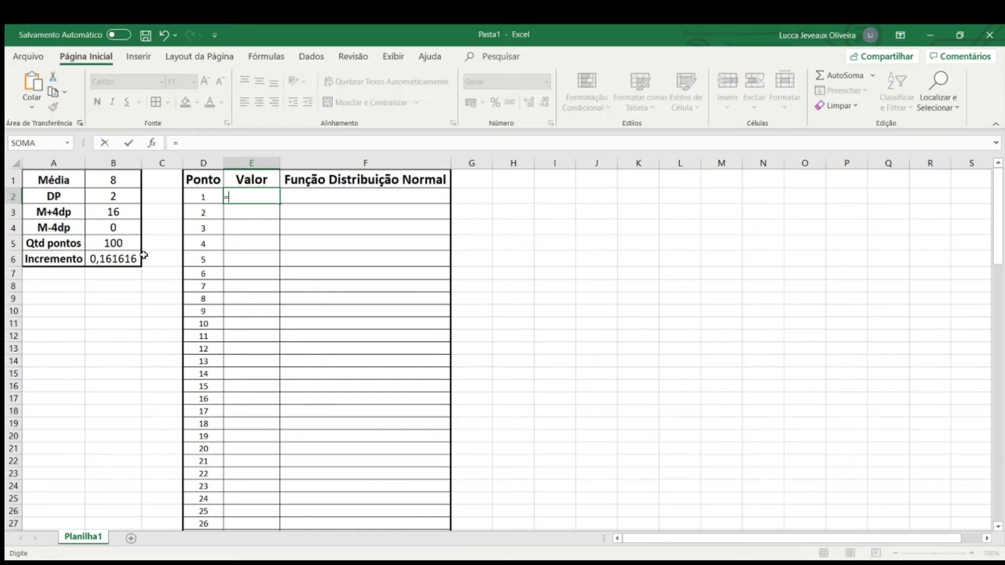
left_click(124, 229)
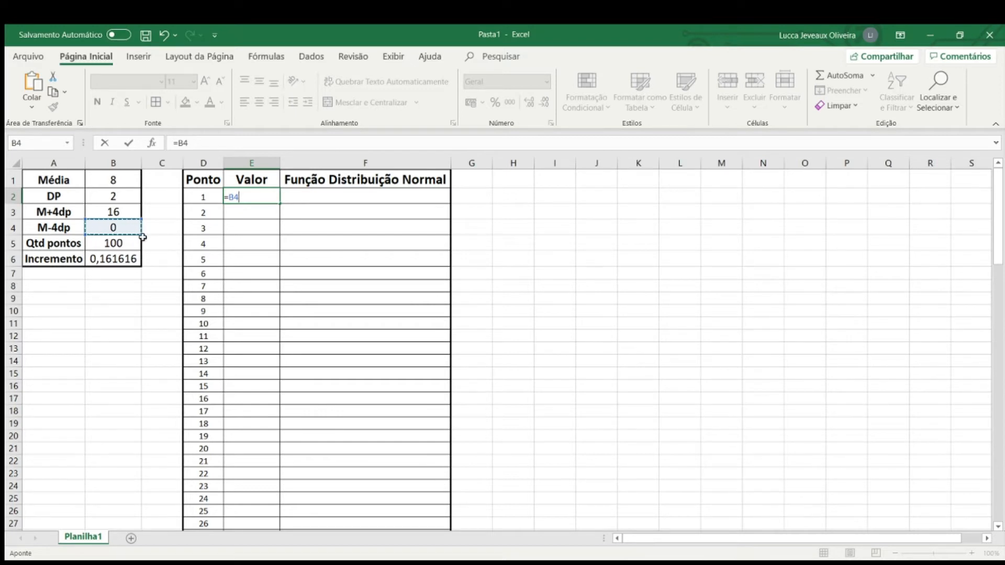
key("Return")
Calculate the second value in E3 as =E2+$B$6, with the increment as an absolute reference.
type("=")
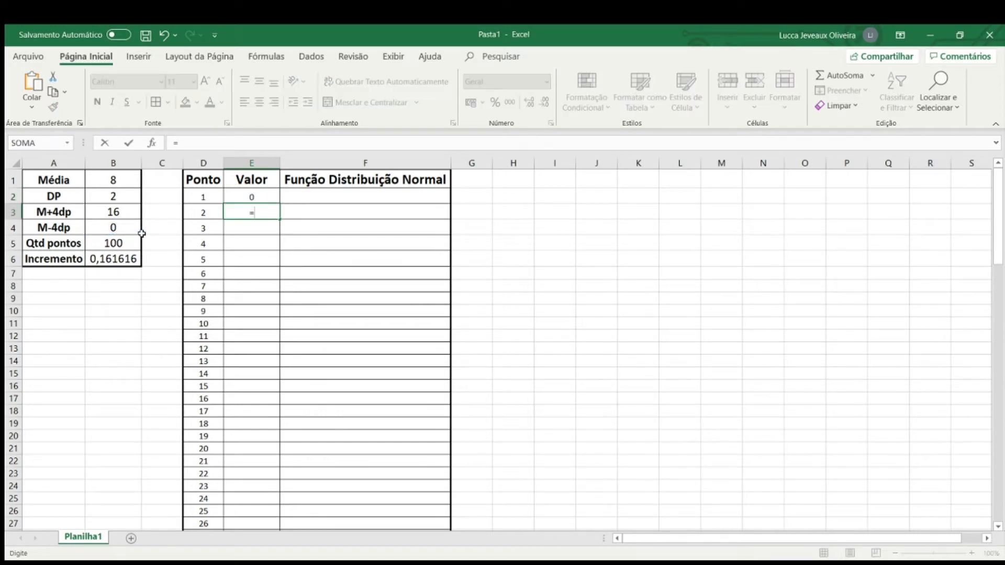
left_click(238, 201)
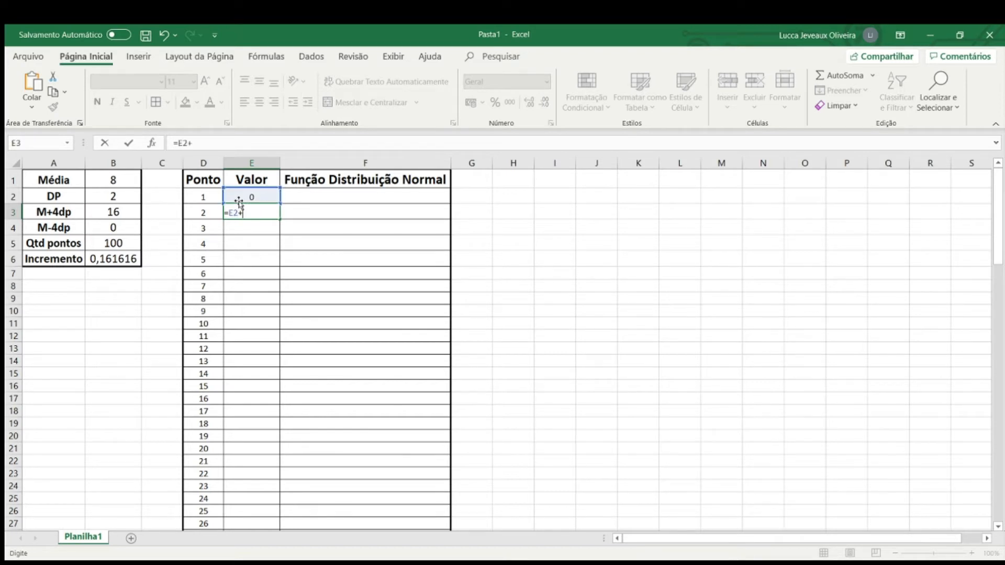
type("+")
left_click(137, 257)
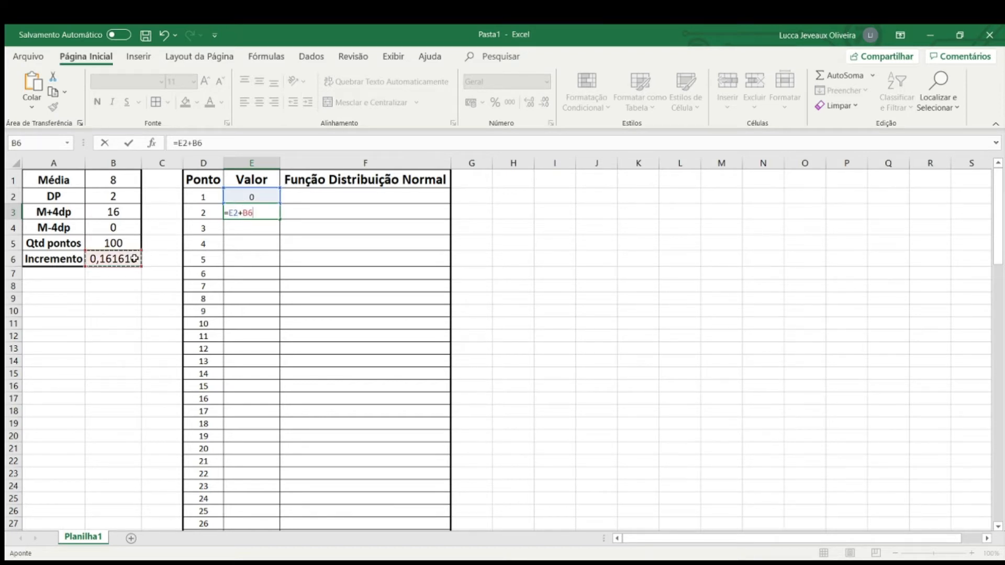
left_click(249, 213)
key("F4")
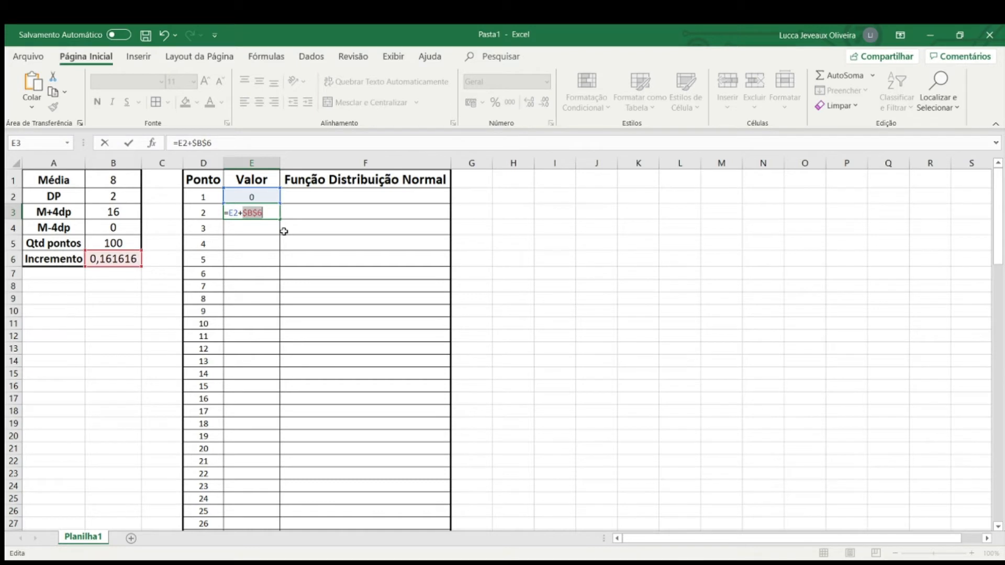
key("Return")
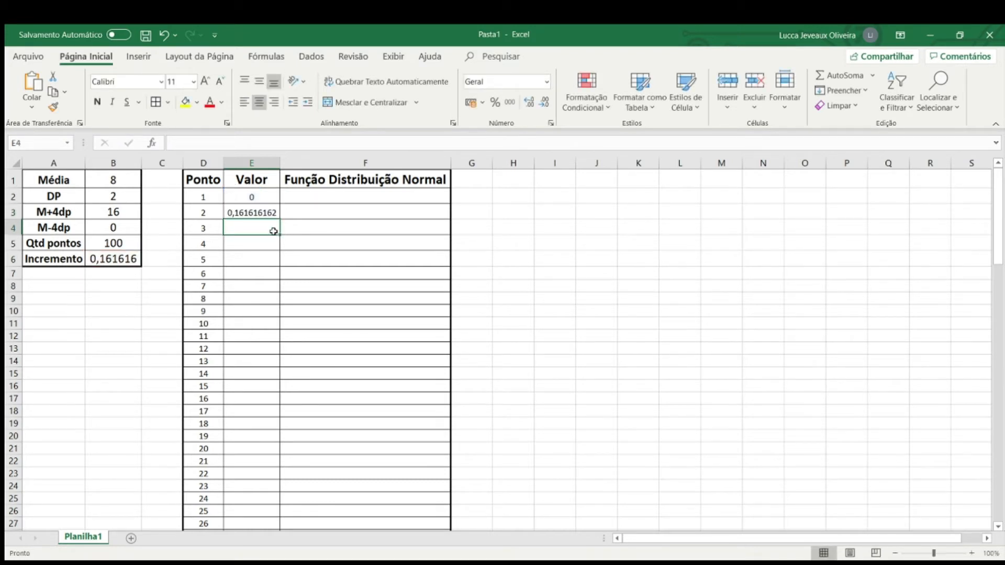
Calculate the third value in E4 as =E3+$B$6, keeping the increment reference absolute.
type("=")
key("Up")
type("+")
left_click(112, 258)
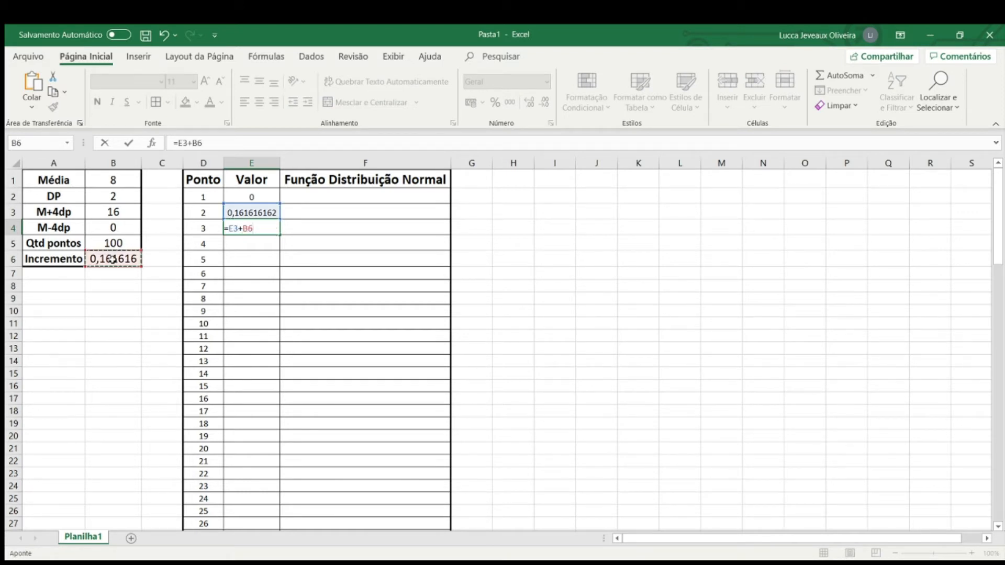
key("F4")
key("Return")
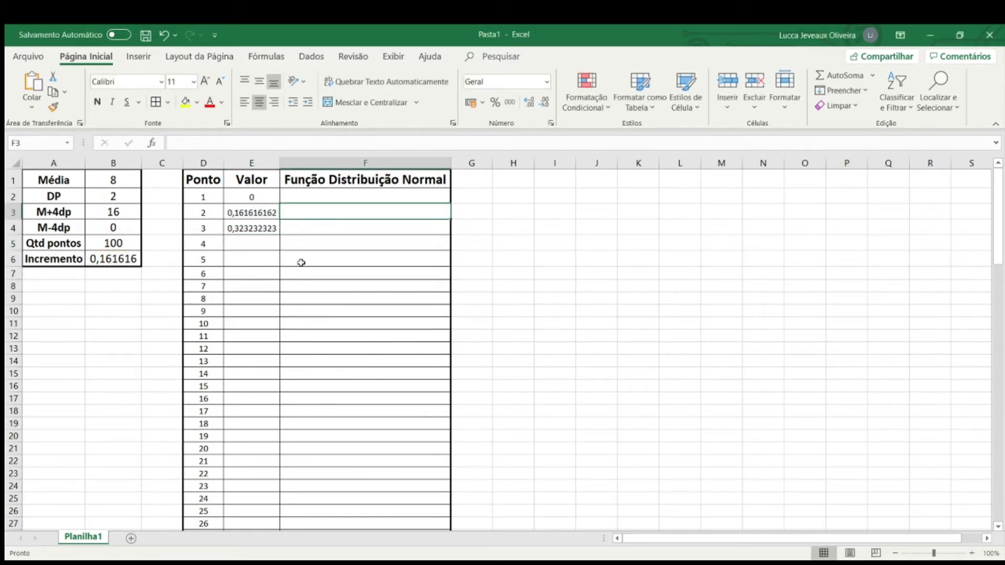
Fill the increment formulas in the Valor column down to point 100 in E101.
left_click_drag(261, 210, 281, 553)
mouse_move(278, 504)
left_mouse_down()
mouse_move(278, 490)
mouse_move(270, 503)
left_mouse_up()
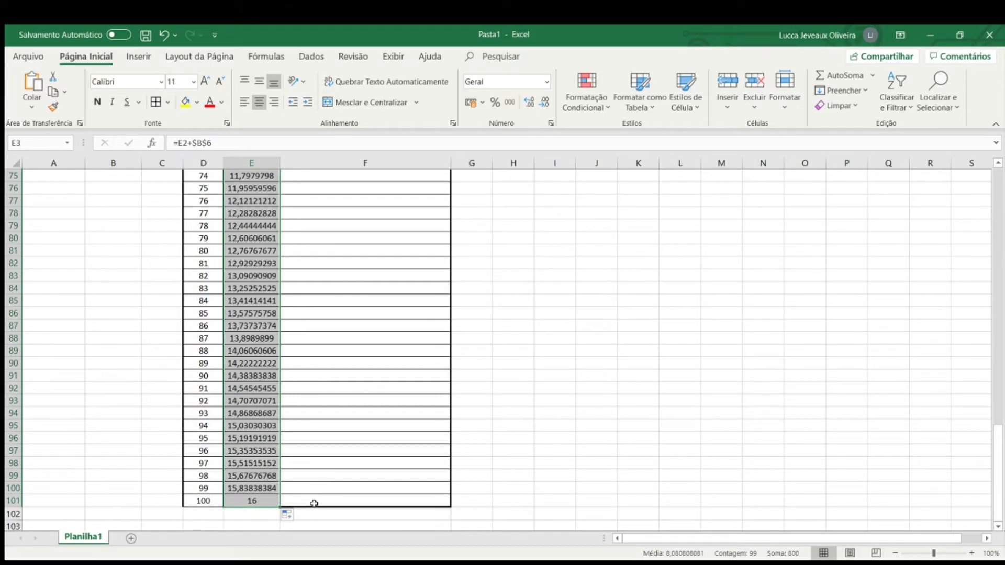
left_click(312, 502)
Calculate the normal distribution for the first point in F2 as =DIST.NORM.N(E2;B1;B2;), with the cumulative argument left empty.
scroll(256, 489, "up", 20)
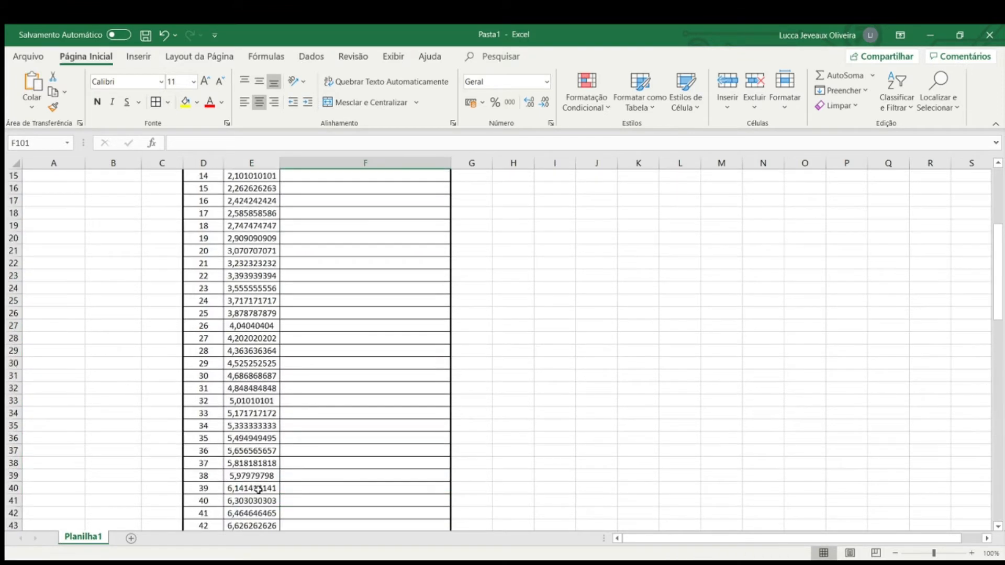
left_click(255, 197)
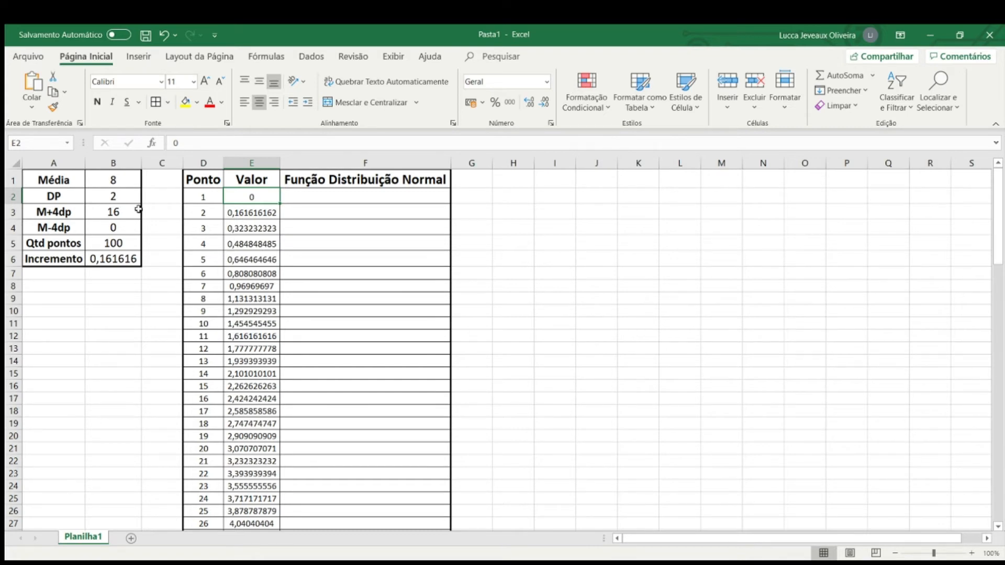
left_click(317, 196)
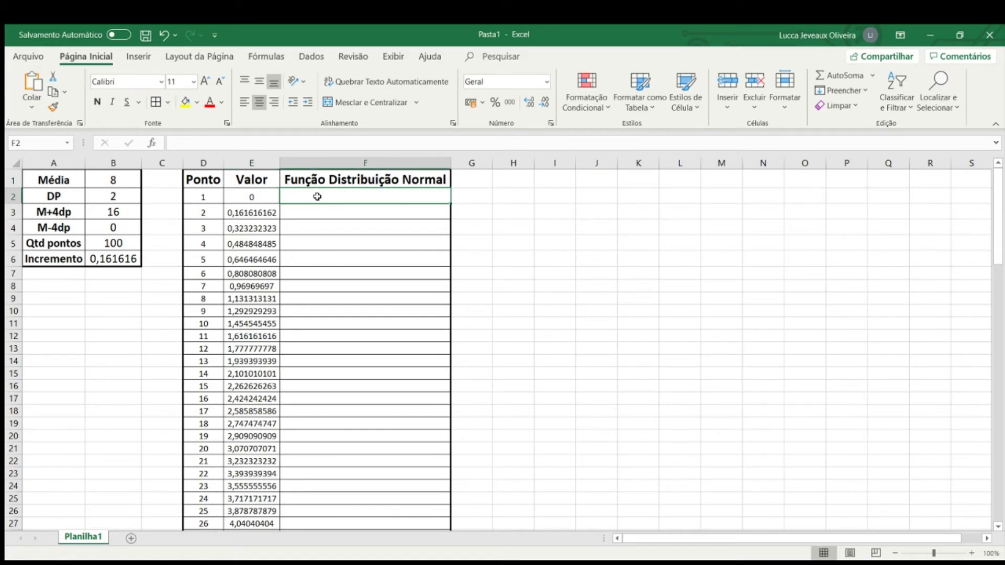
type("=")
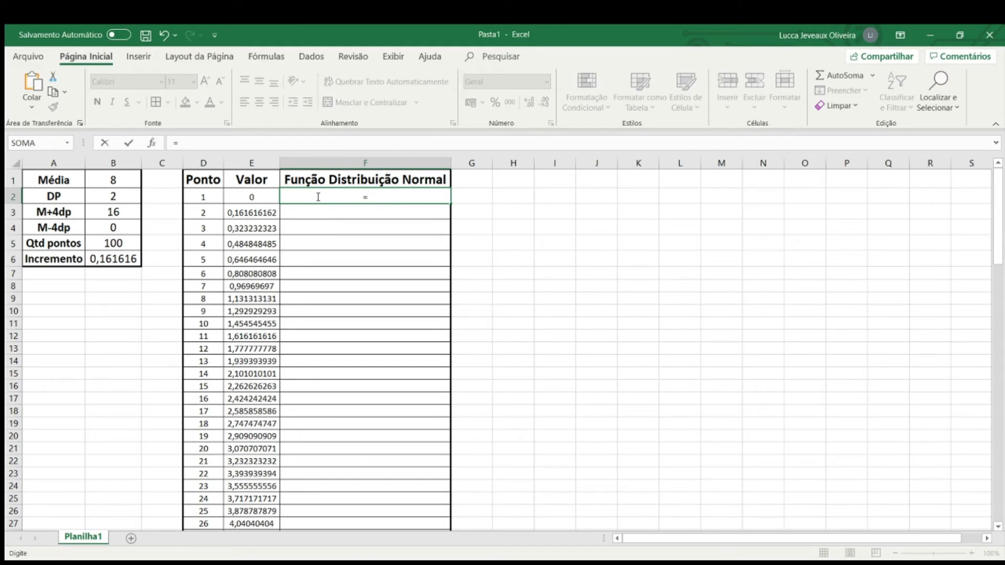
type("DIST.NORM")
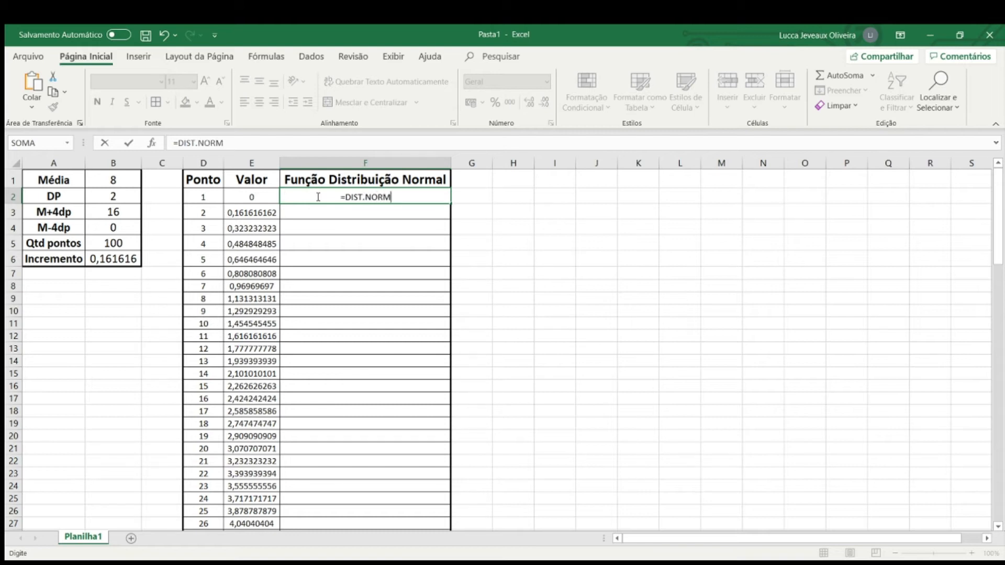
type(".N(")
left_click(253, 196)
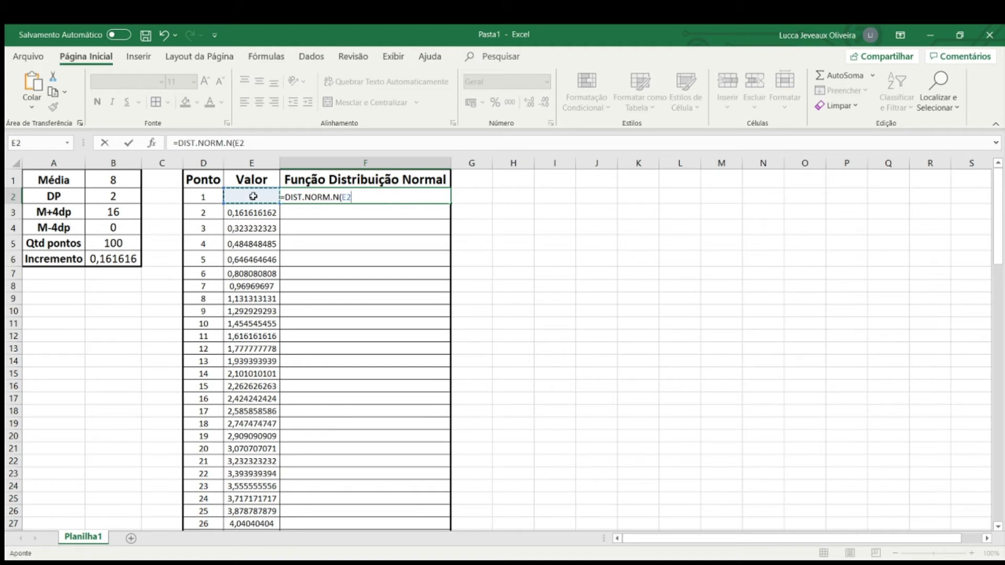
type(";")
left_click(112, 180)
type(";")
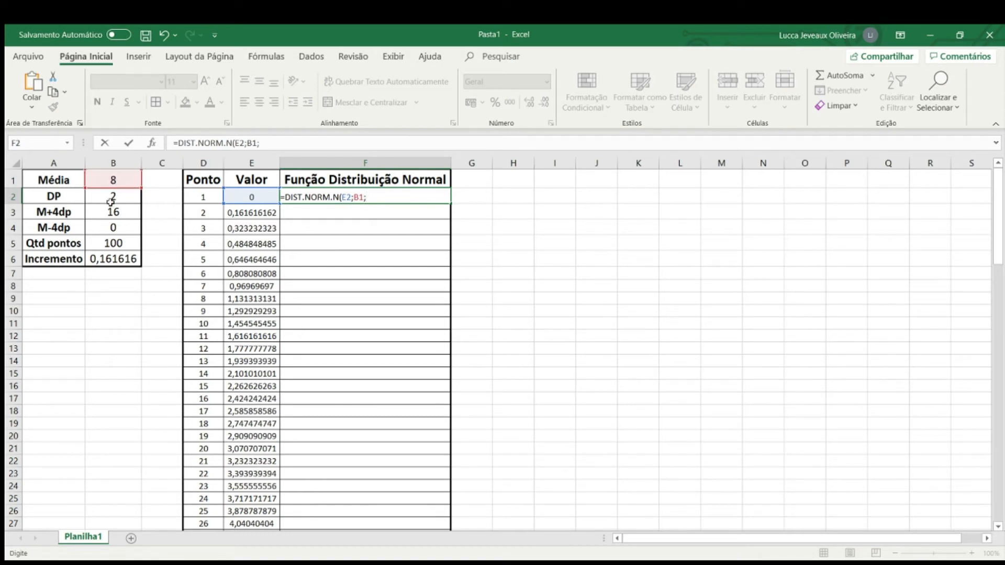
left_click(111, 197)
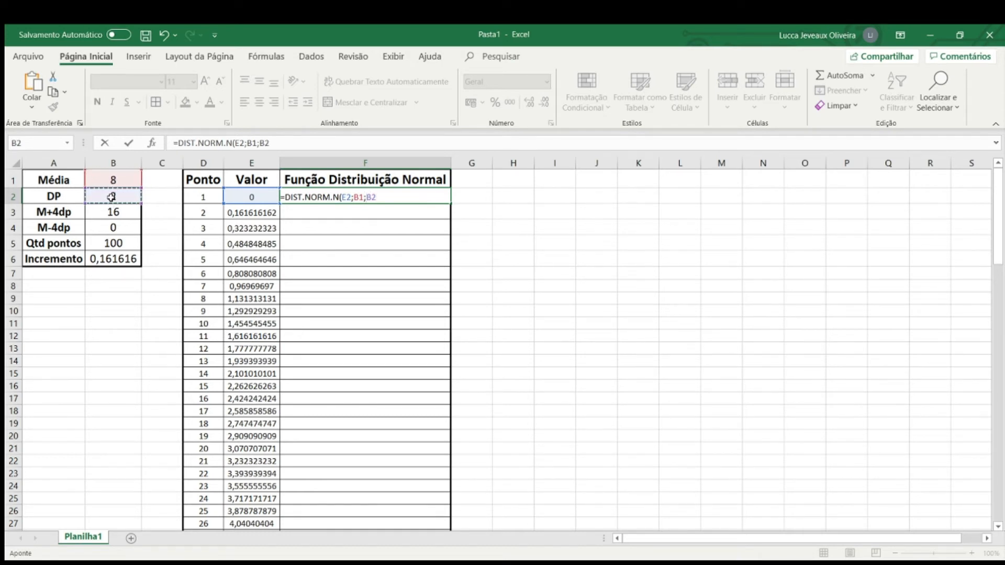
type(";")
type("0")
key("Return")
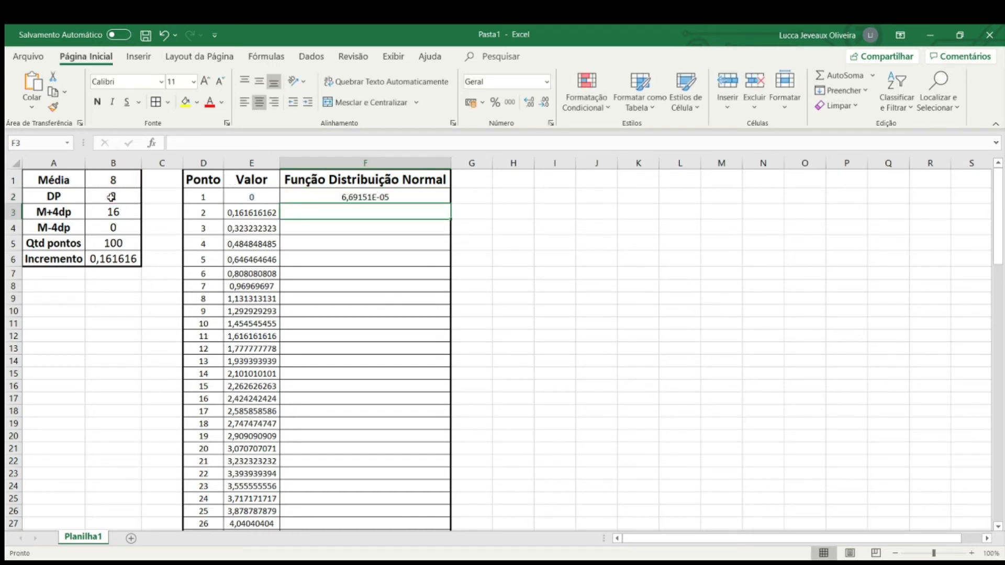
Make the mean and standard deviation references in the F2 formula absolute, as $B$1 and $B$2.
double_click(366, 197)
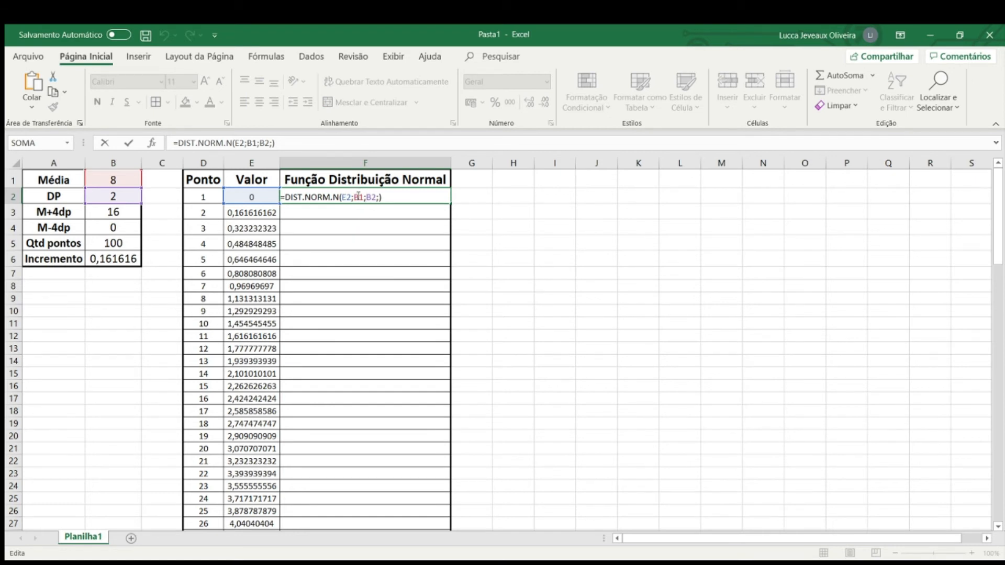
key("F4")
left_click(383, 197)
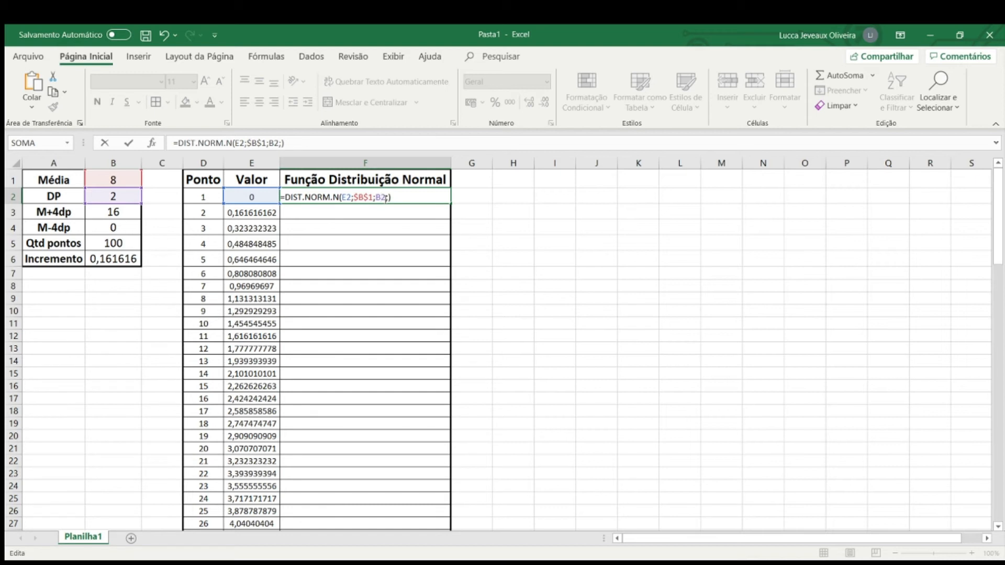
key("F4")
key("ctrl+Return")
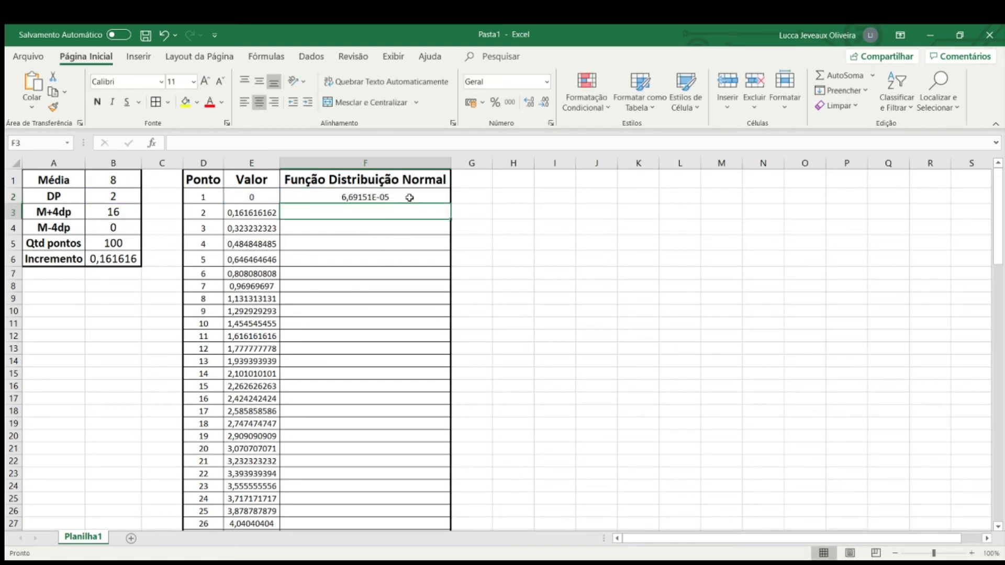
Fill the normal distribution formula from F2 down to point 100 in F101.
left_click_drag(451, 204, 418, 504)
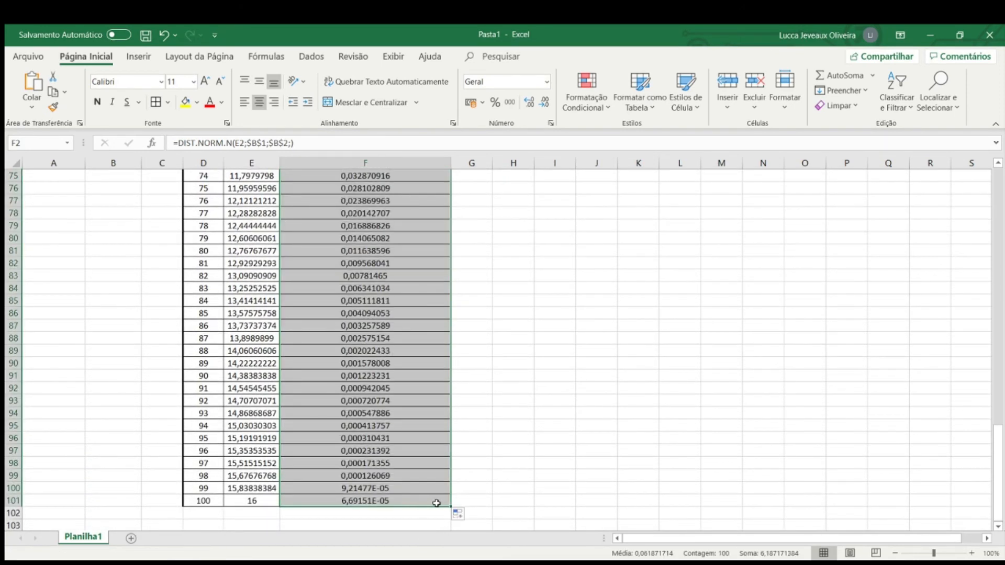
scroll(513, 388, "up", 20)
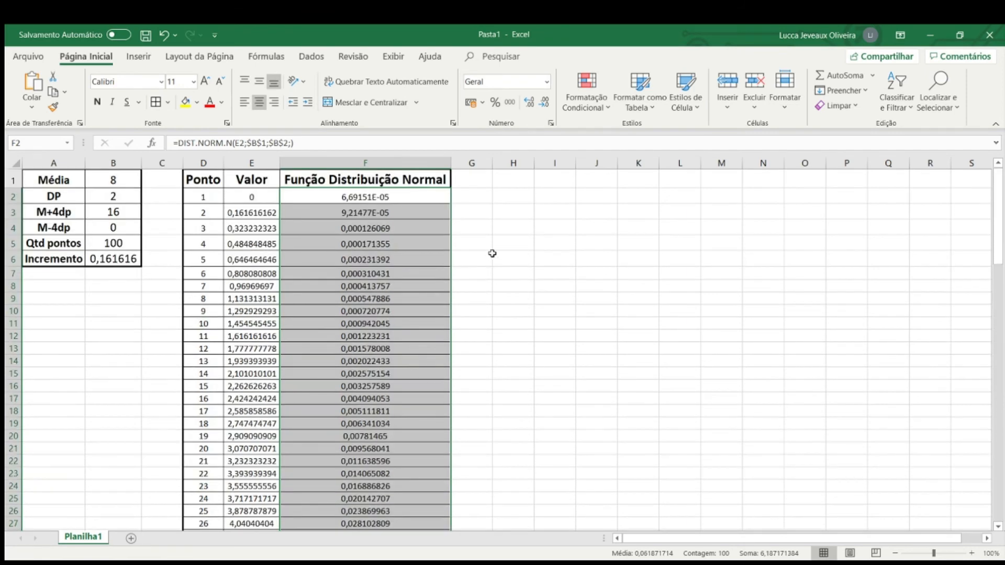
left_click(454, 214)
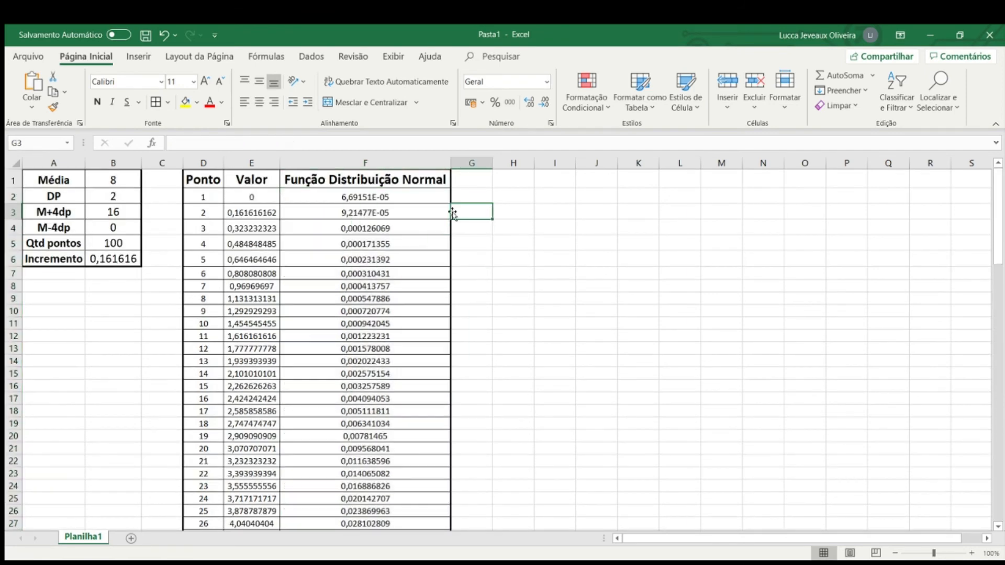
Insert a scatter chart with smooth lines and no markers from the Valor and Função Distribuição Normal columns, E1:F101.
left_click_drag(266, 195, 305, 231)
left_click(262, 180)
left_click_drag(263, 180, 389, 502)
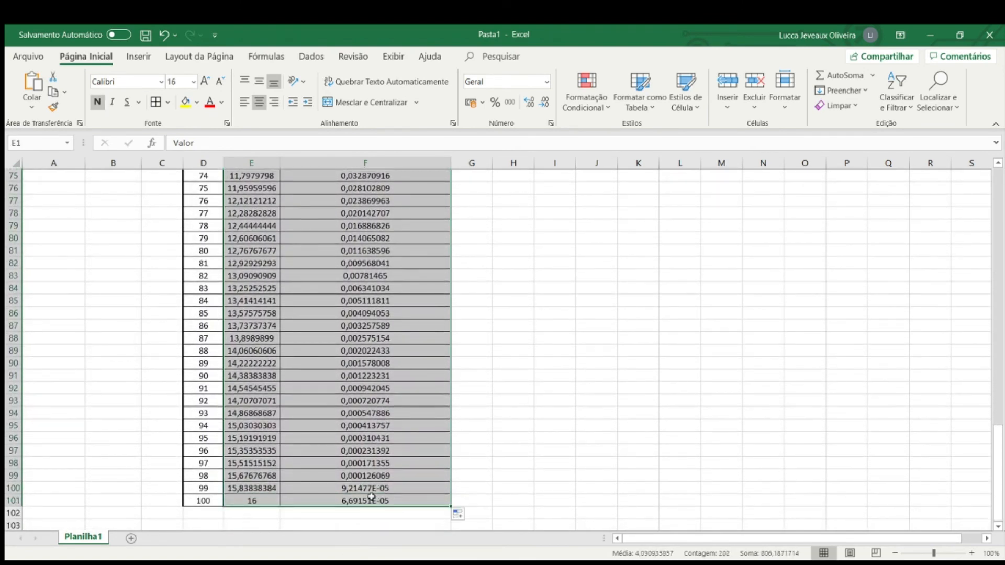
left_click(139, 55)
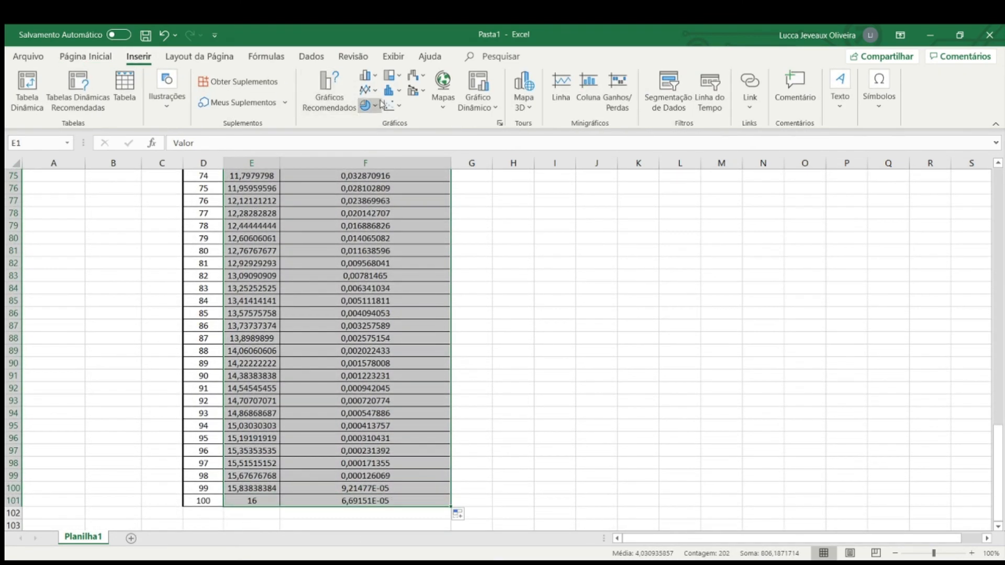
left_click(397, 107)
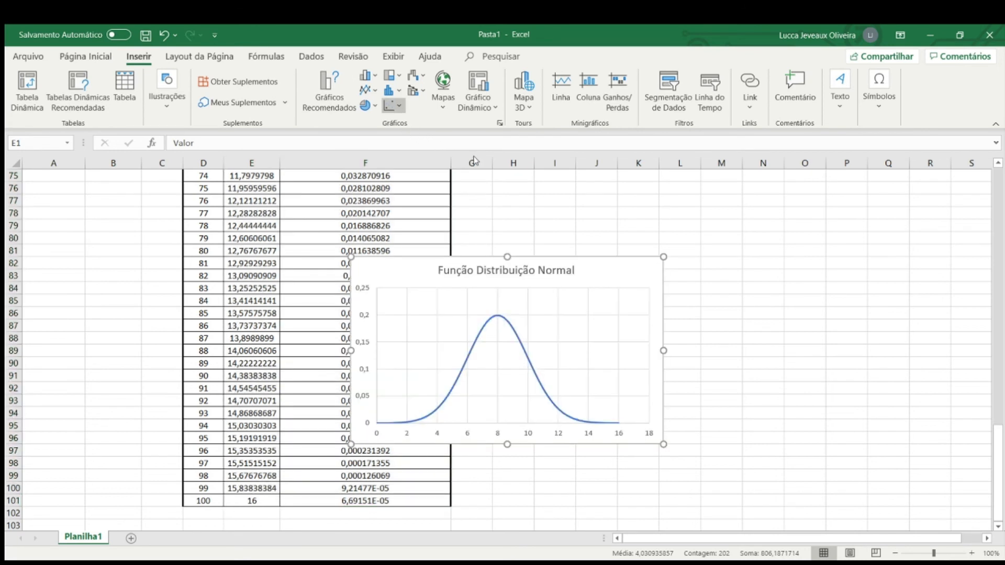
left_click(473, 161)
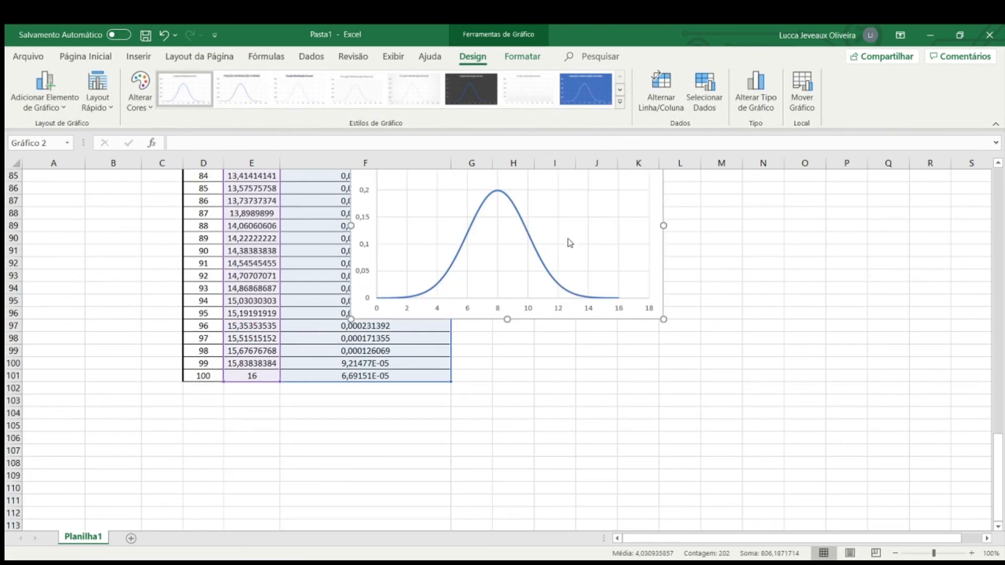
Move the chart clear of the data table into the empty cells around columns H to O, with its title kept centred.
left_click_drag(553, 265, 709, 243)
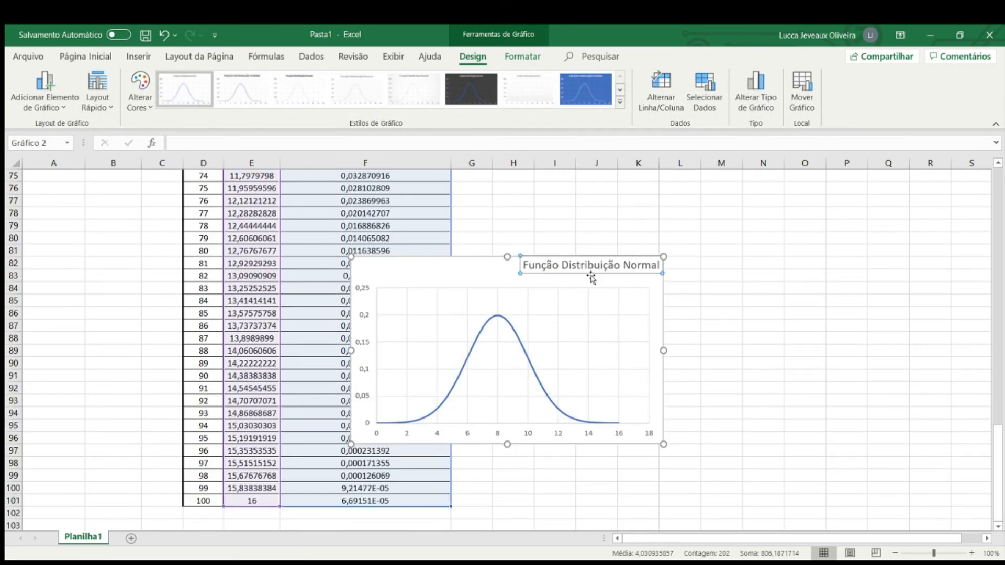
key("ctrl+z")
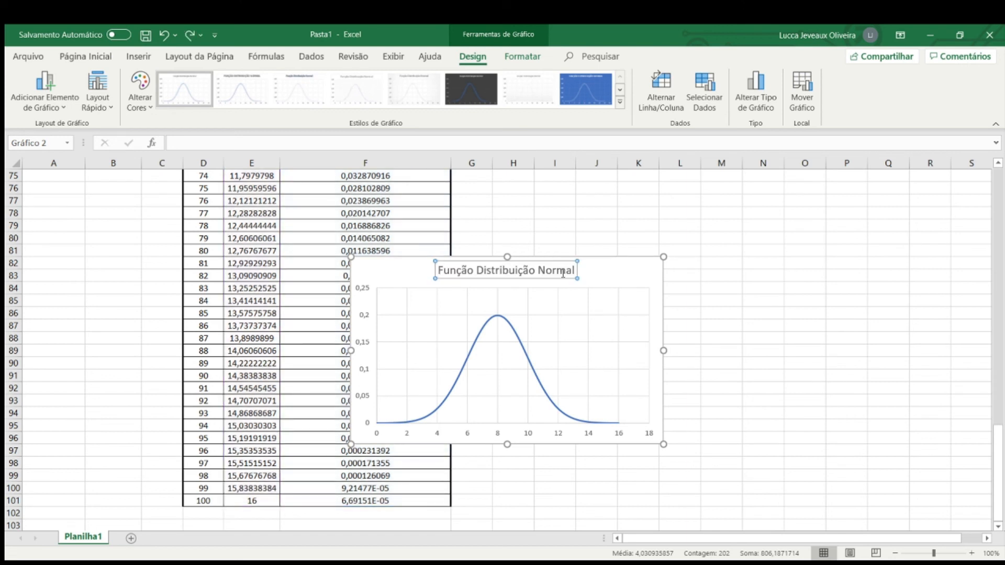
left_click_drag(591, 280, 748, 229)
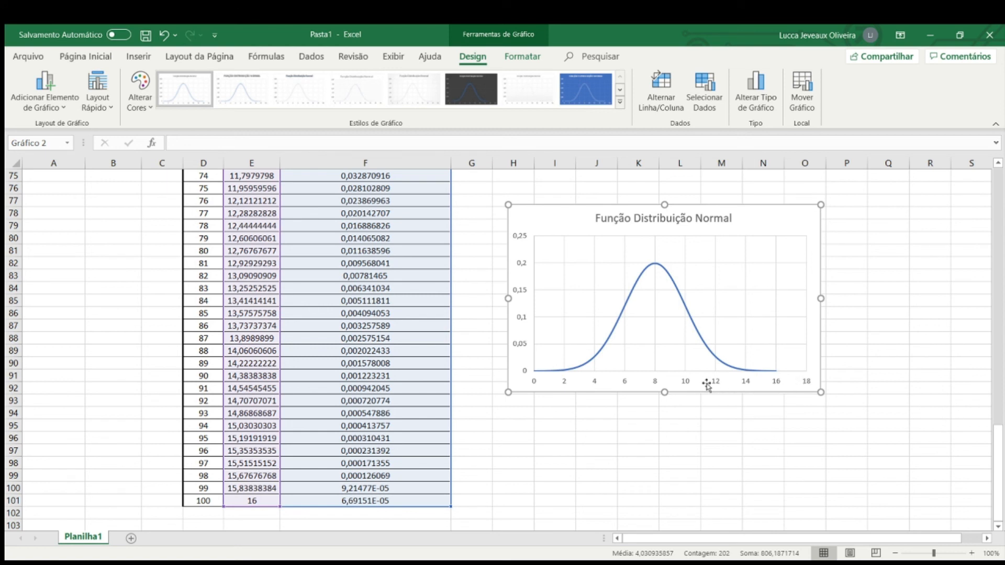
Set the maximum limit of the chart's horizontal axis to 16.
left_click(658, 385)
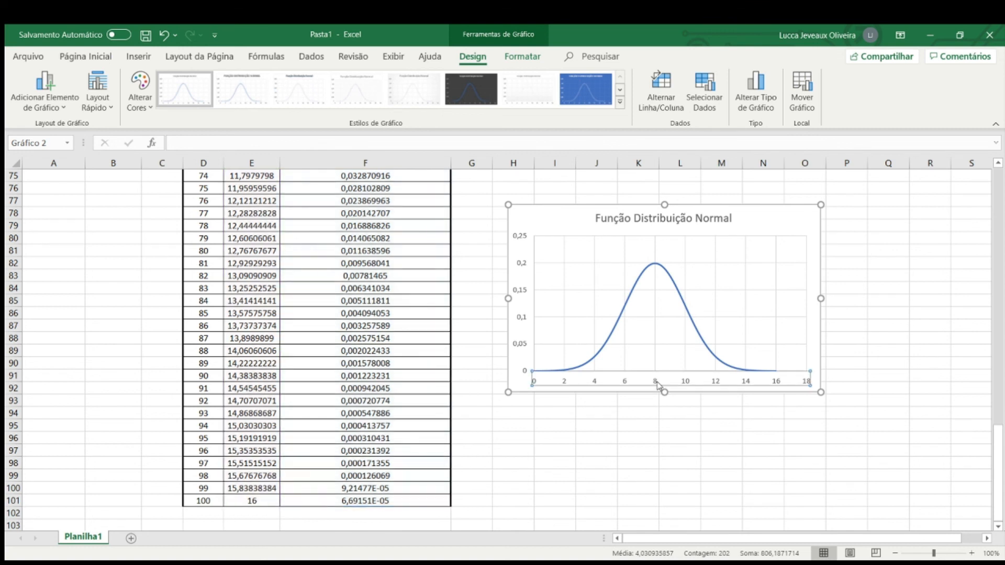
double_click(658, 386)
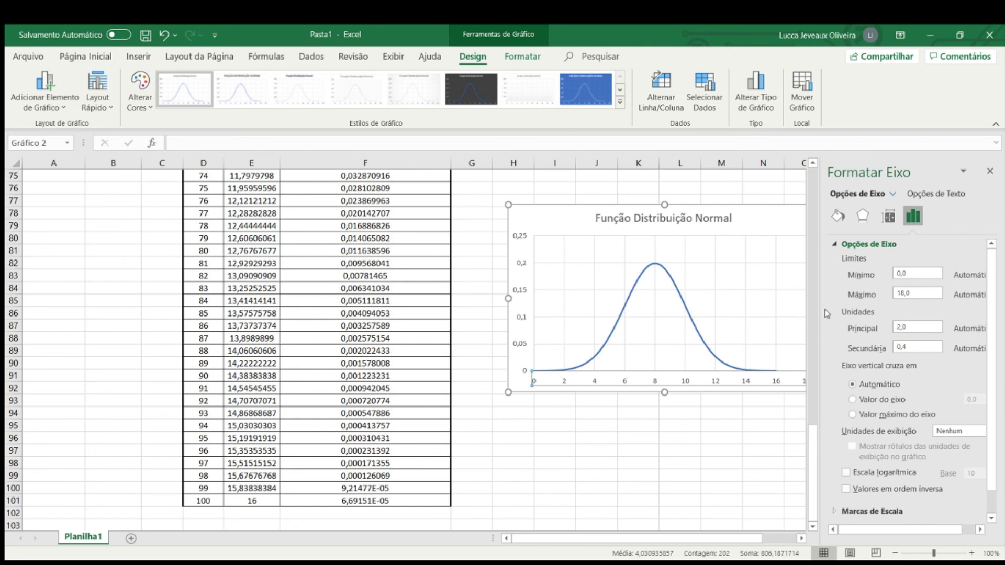
left_click(922, 295)
left_click(990, 171)
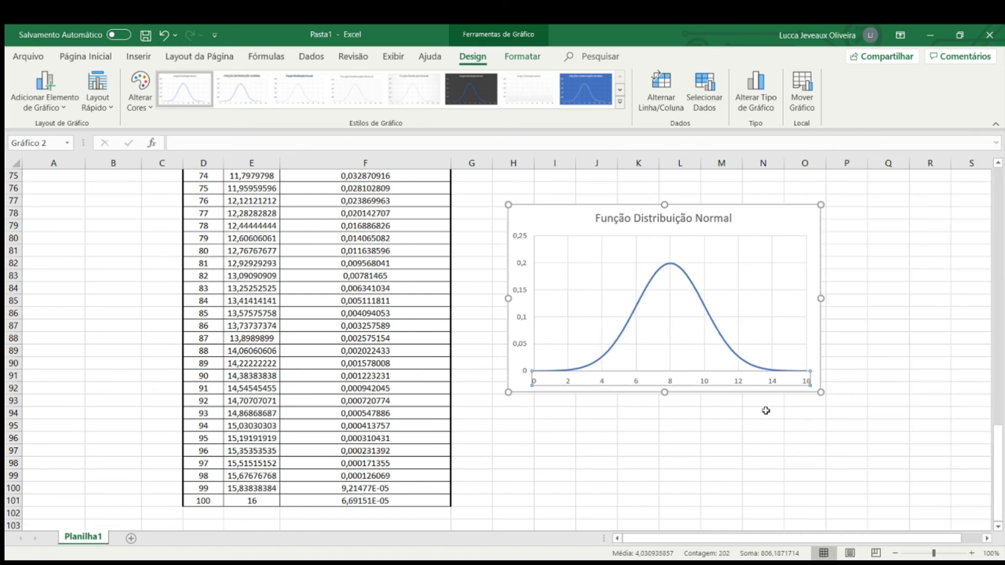